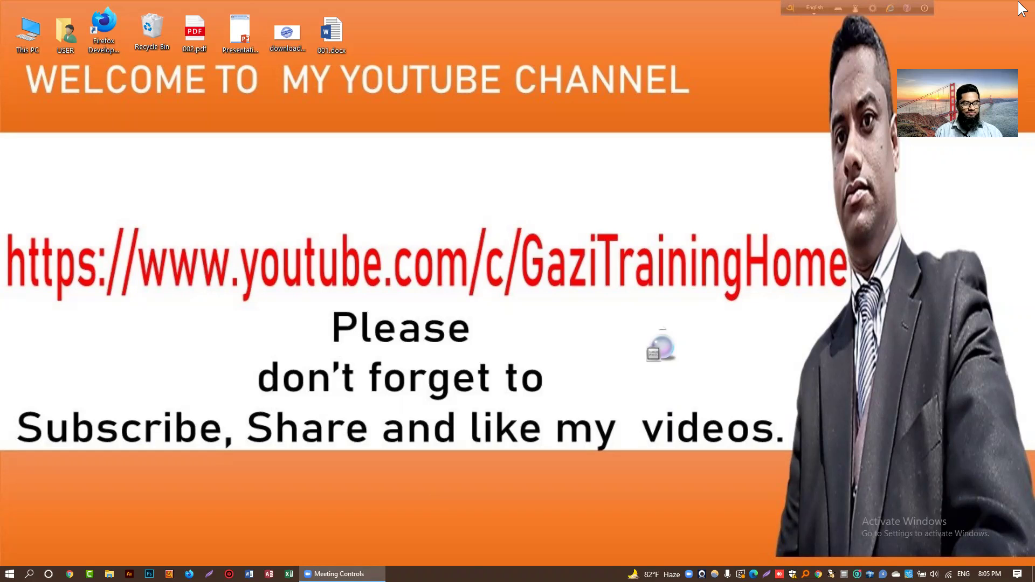
Create a new PowerPoint presentation on the desktop with its default name, open it, then close it.
left_click_drag(967, 71, 795, 87)
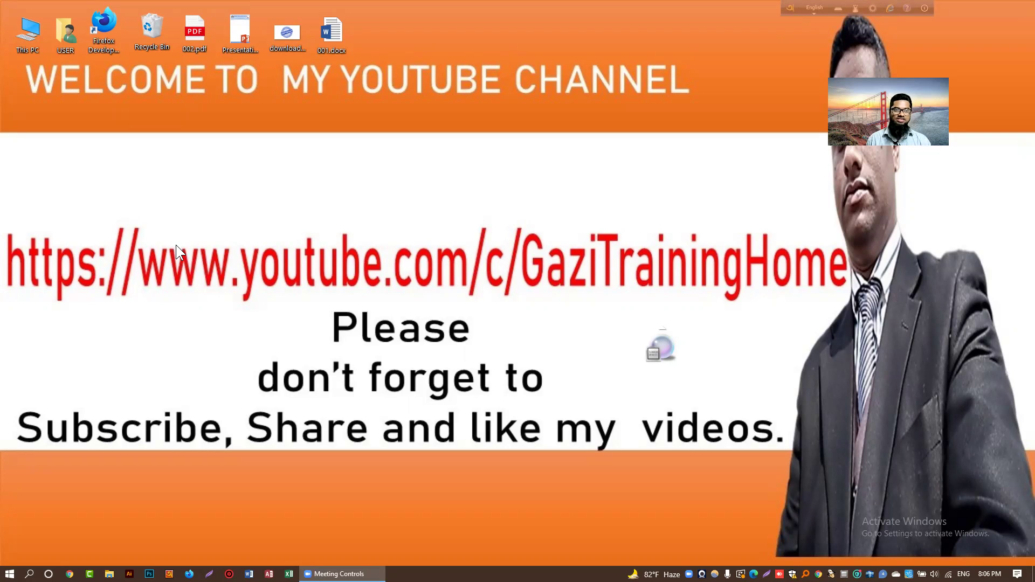
right_click(226, 160)
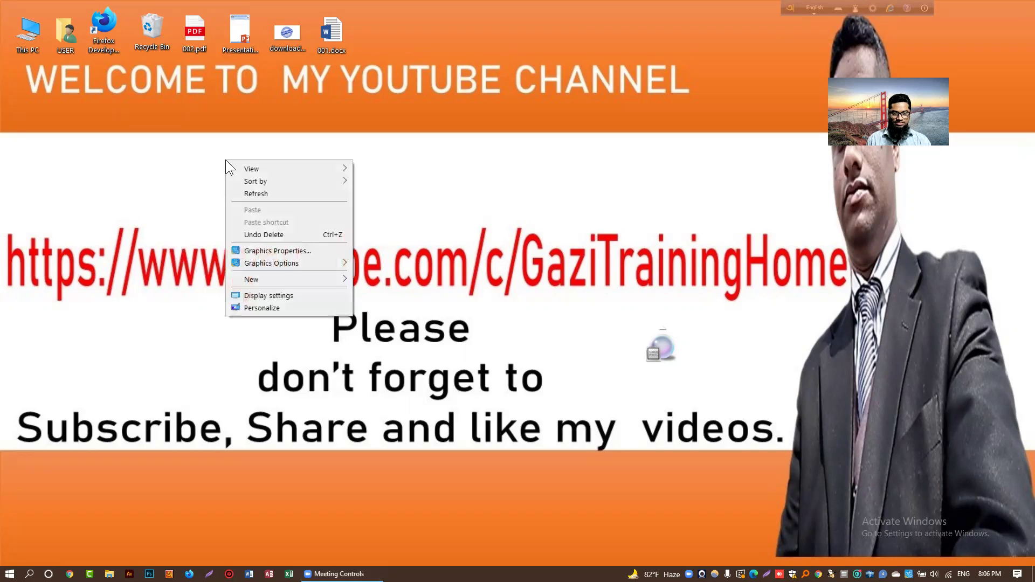
mouse_move(252, 280)
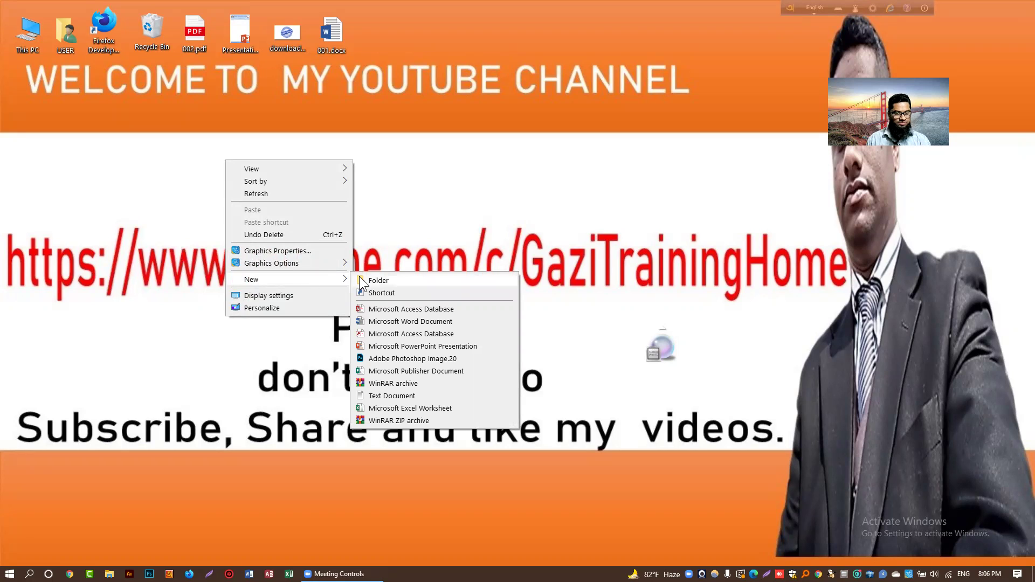
left_click(408, 347)
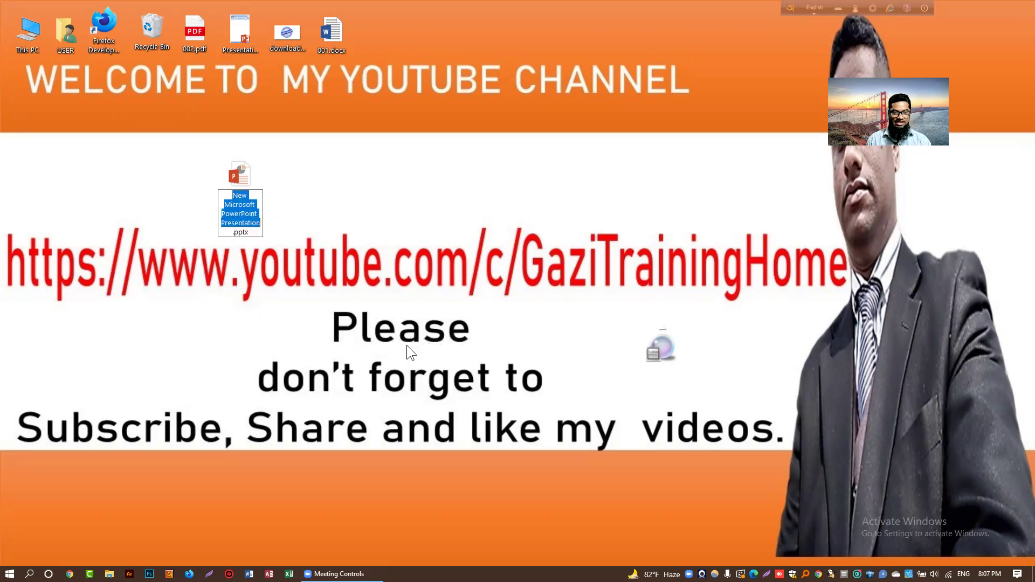
key("Return")
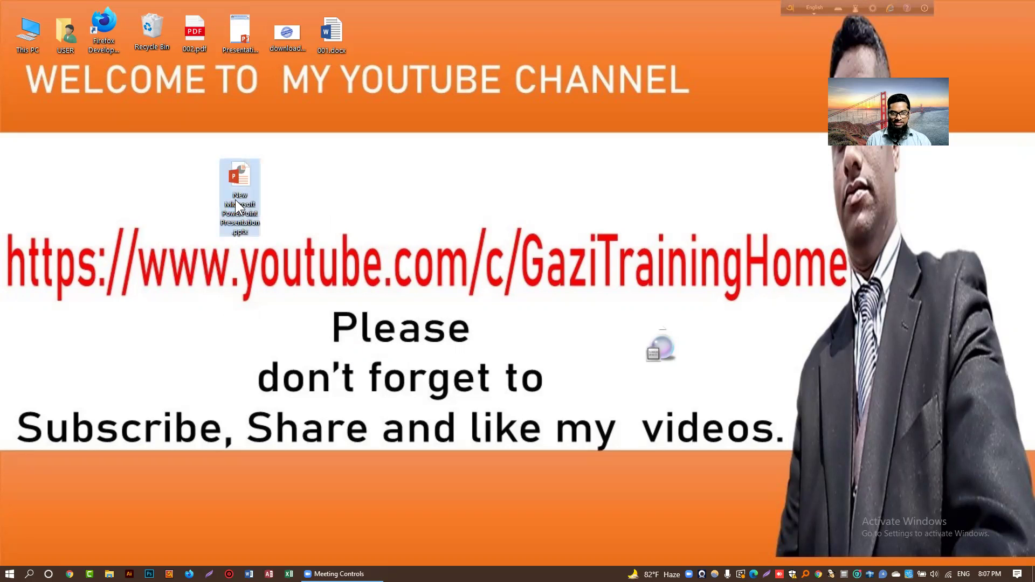
double_click(237, 205)
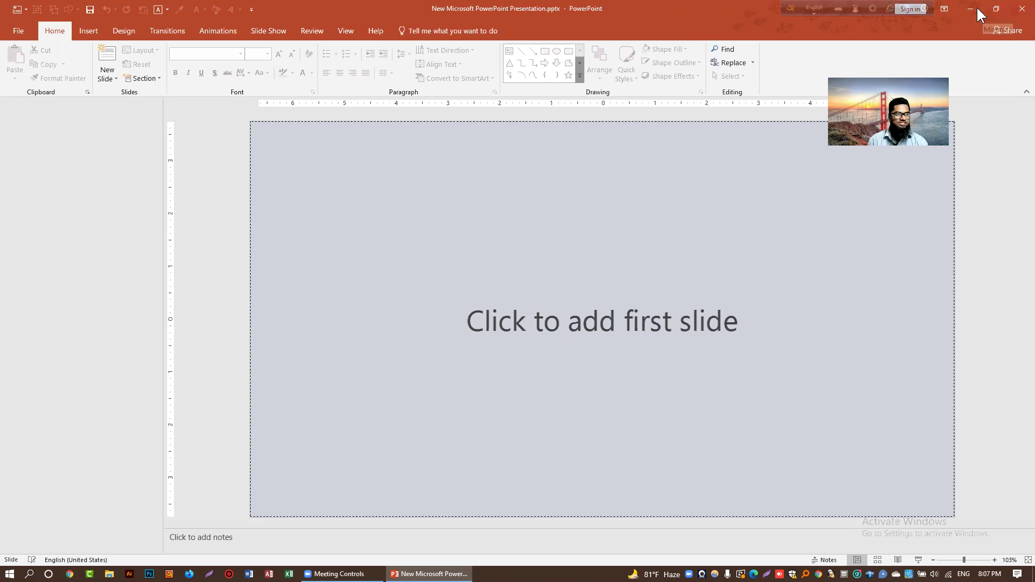
left_click(1019, 11)
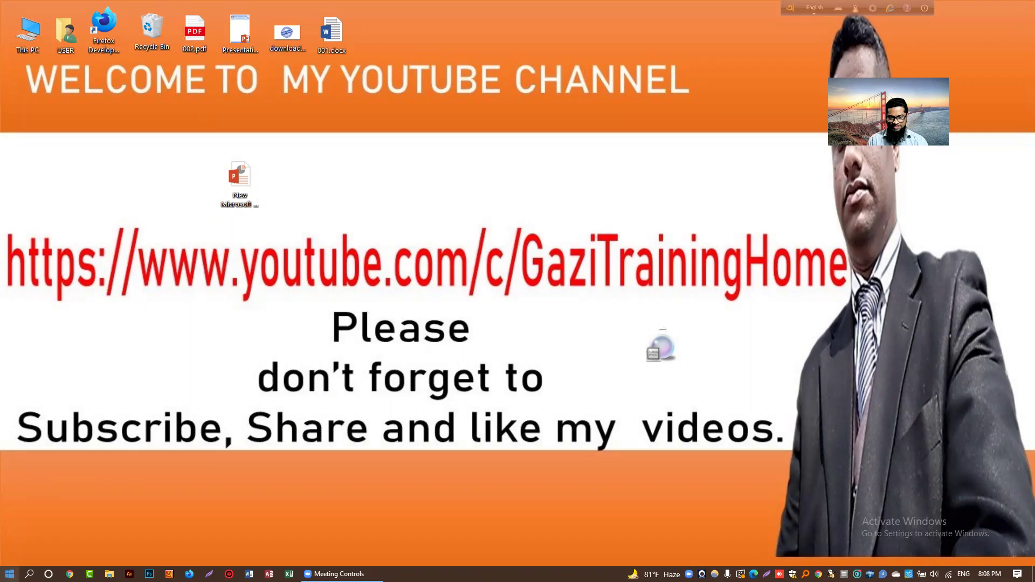
Launch PowerPoint from the Start menu app list and create a Blank Presentation.
left_click(9, 573)
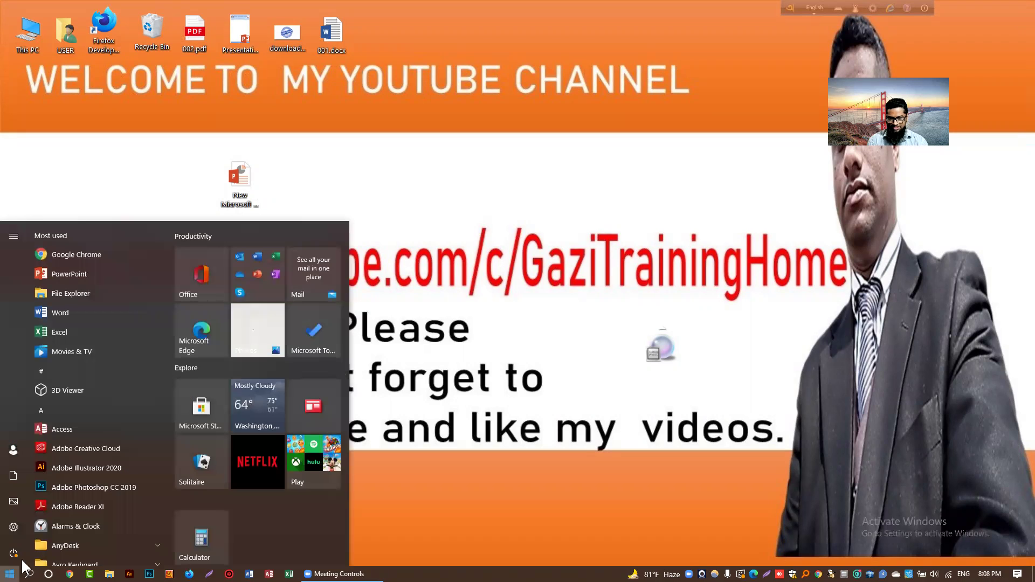
scroll(78, 506, "down", 3)
scroll(79, 505, "down", 2)
scroll(79, 506, "down", 2)
scroll(78, 506, "down", 2)
scroll(78, 505, "down", 2)
scroll(79, 506, "down", 3)
scroll(78, 506, "down", 1)
scroll(78, 506, "down", 2)
scroll(78, 507, "down", 3)
scroll(78, 506, "down", 3)
scroll(78, 507, "down", 2)
scroll(78, 505, "down", 3)
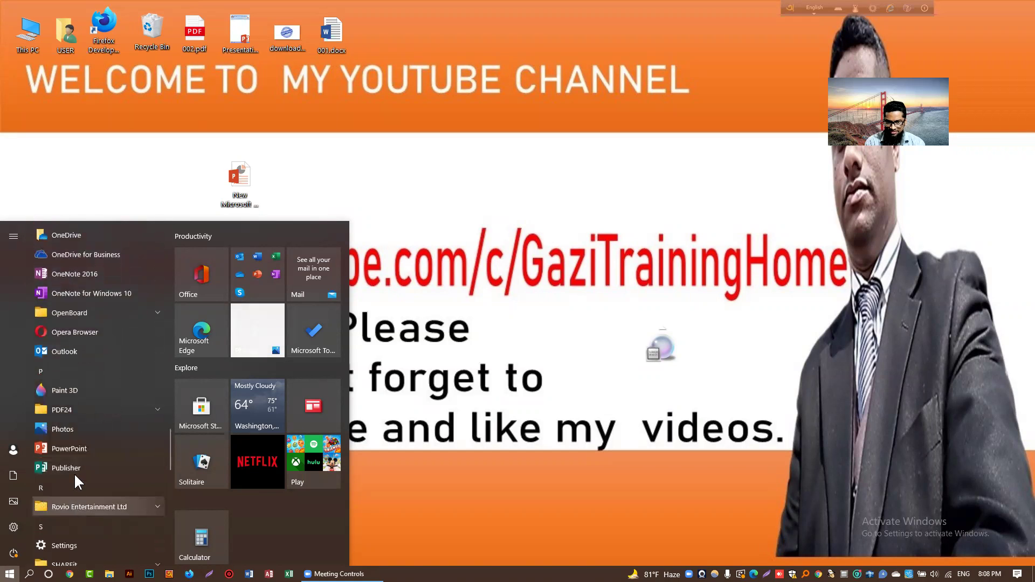
left_click(77, 449)
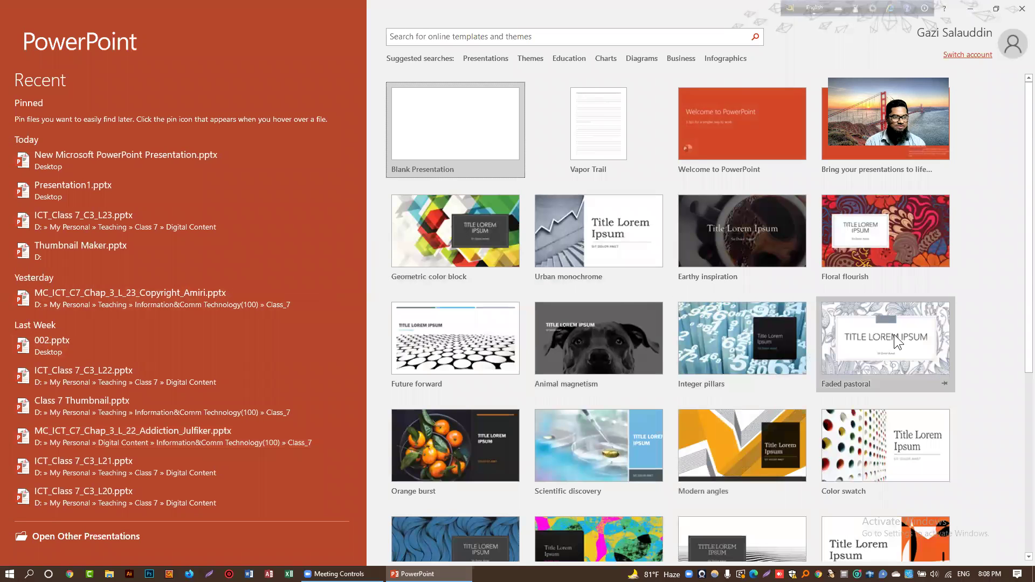
left_click(451, 160)
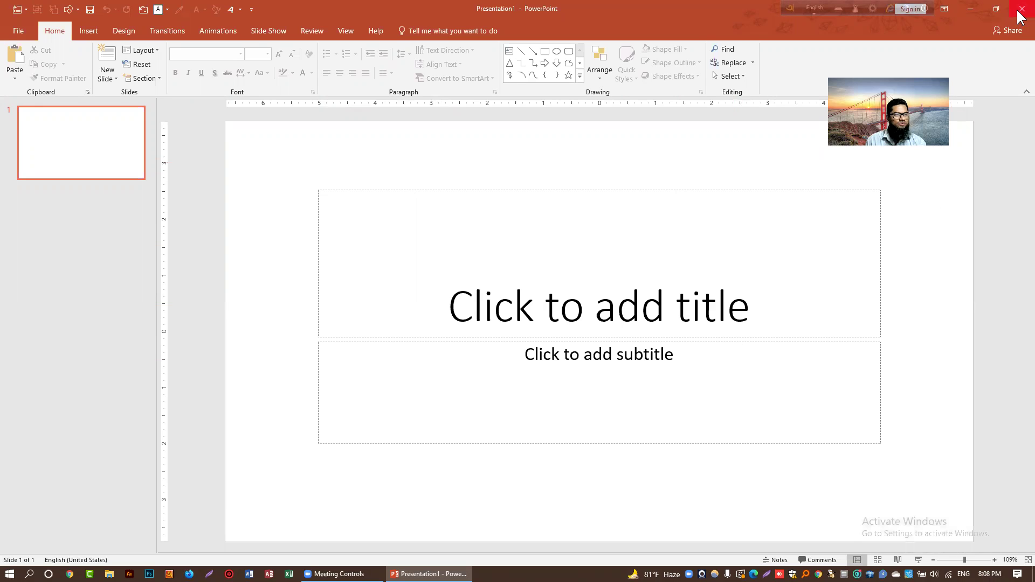
Close Presentation1 from the File menu, then exit PowerPoint.
left_click(18, 30)
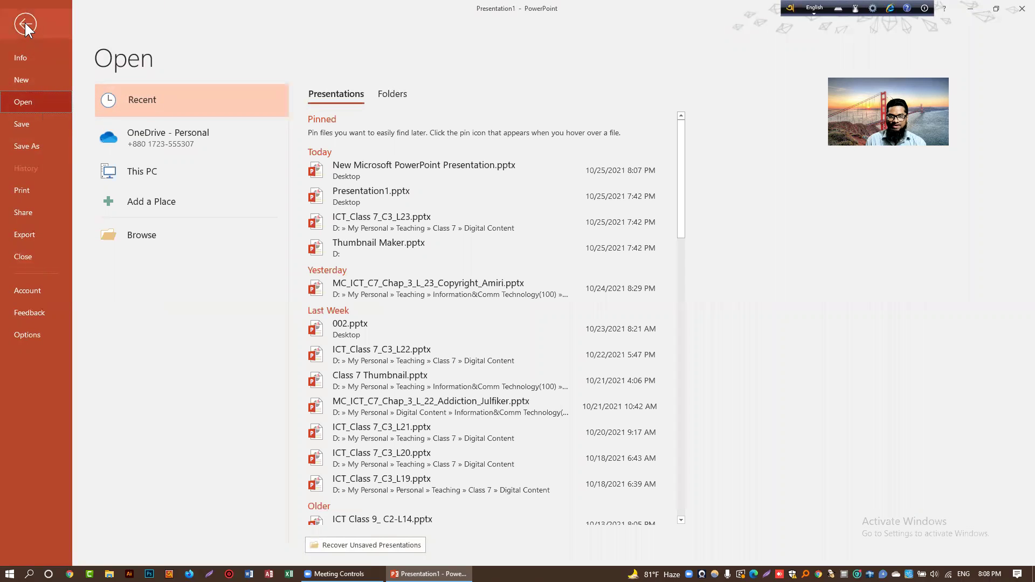
left_click(29, 257)
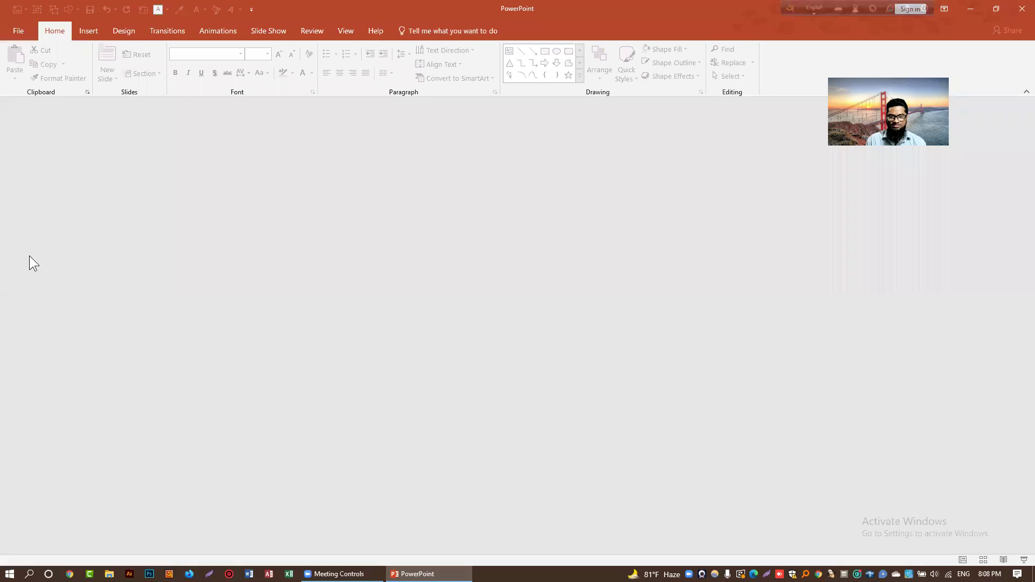
left_click(1022, 10)
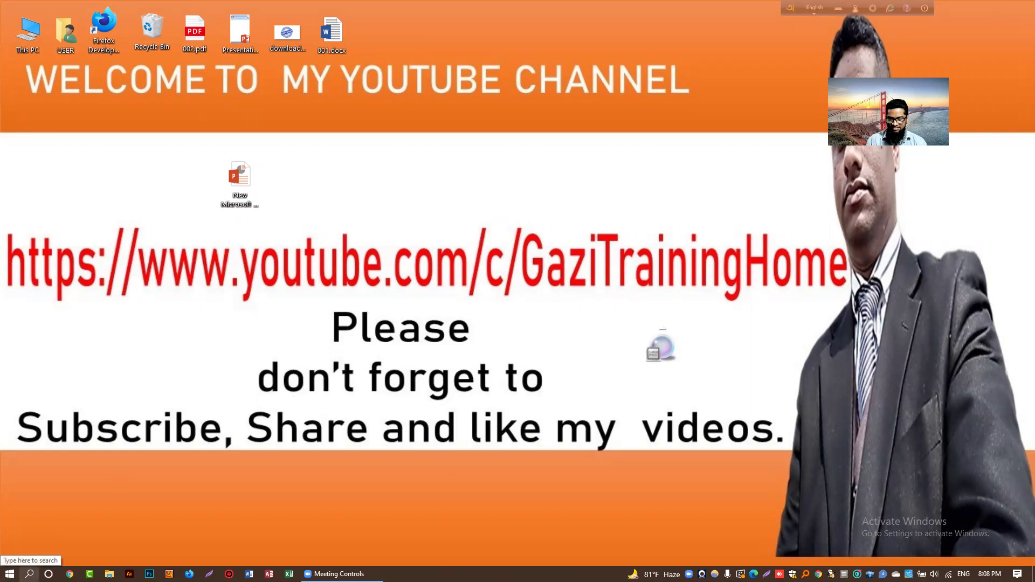
left_click(29, 574)
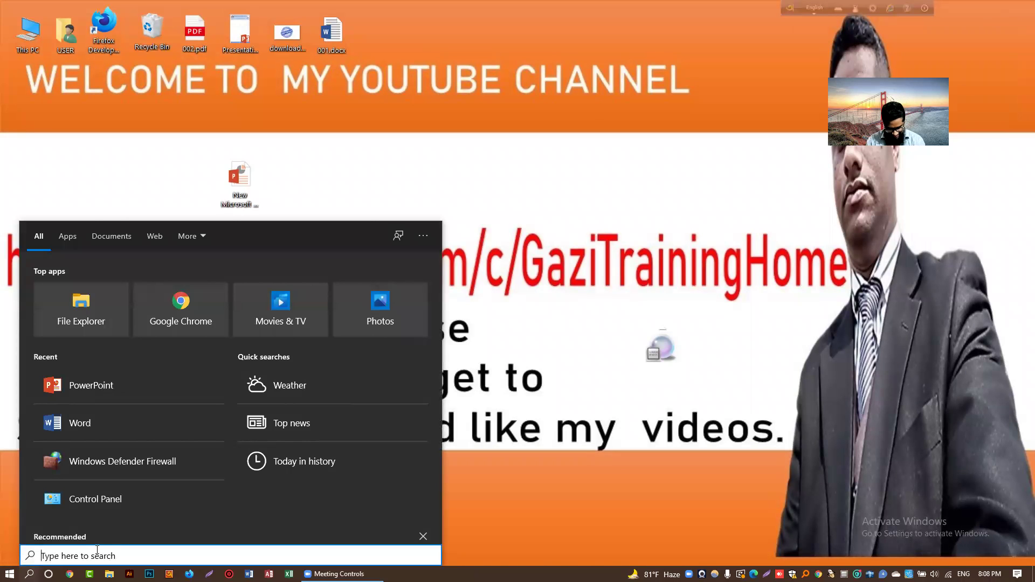
type("a")
key("BackSpace")
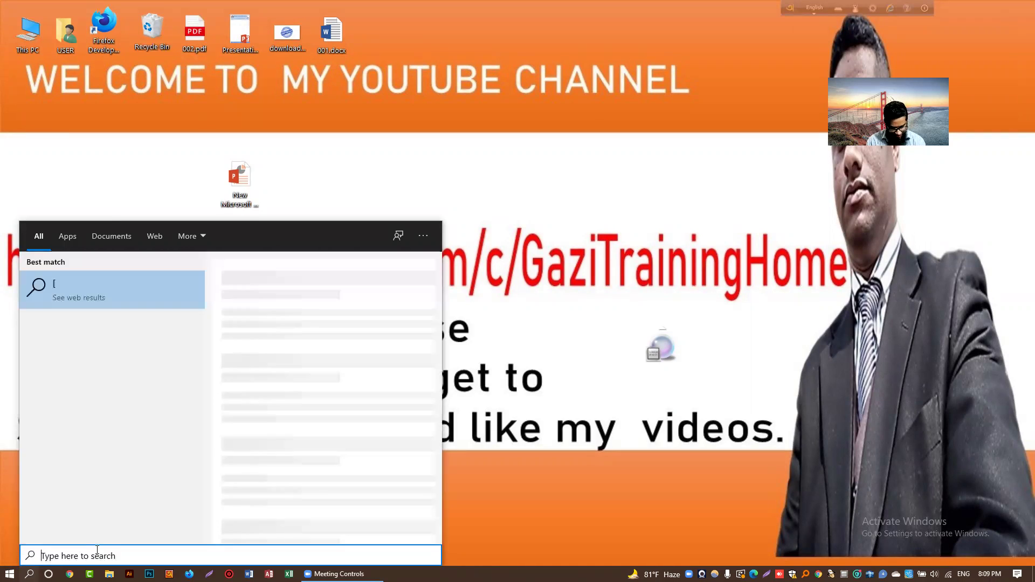
type("po")
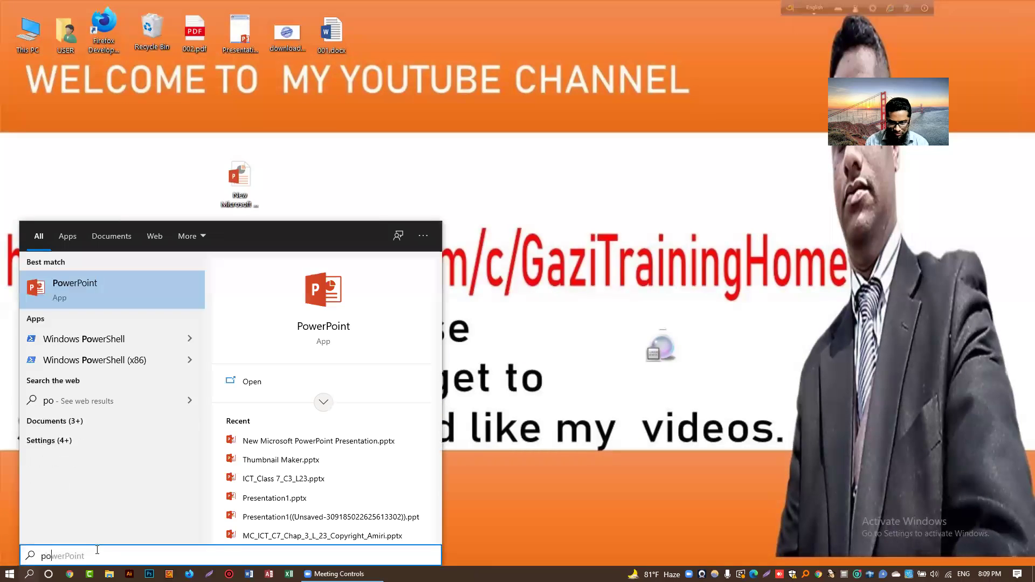
left_click(96, 289)
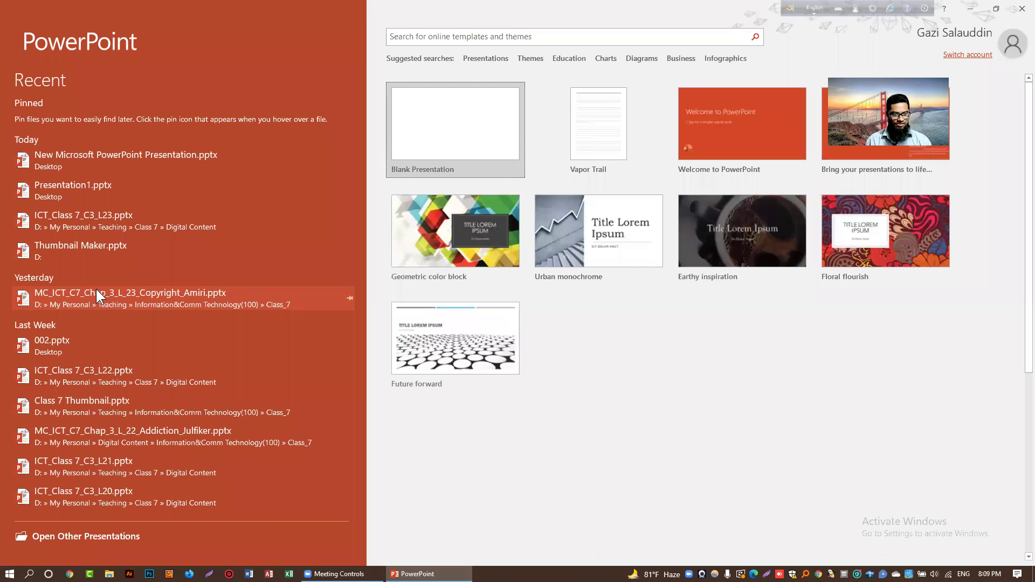
left_click(442, 168)
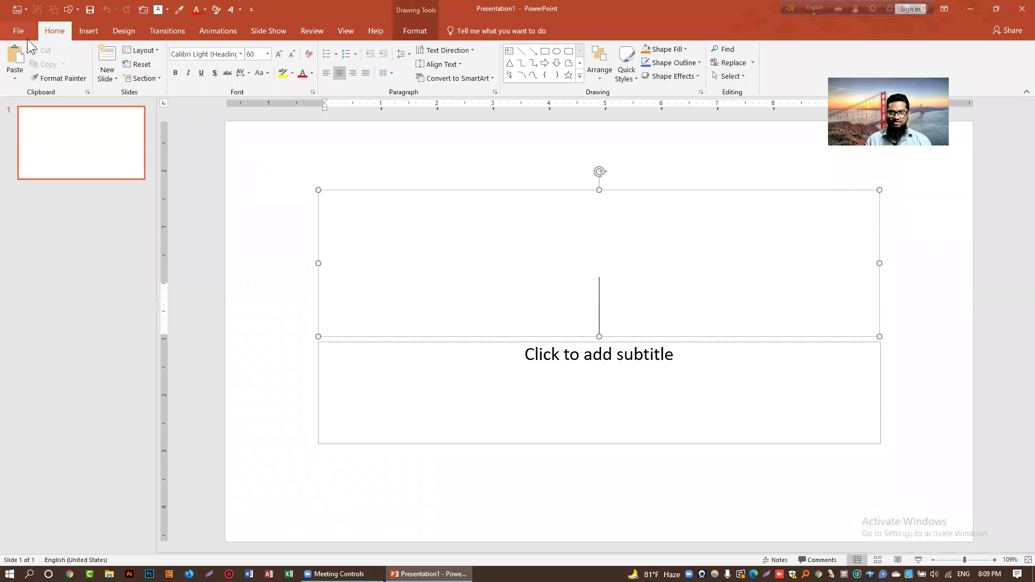
mouse_move(1021, 9)
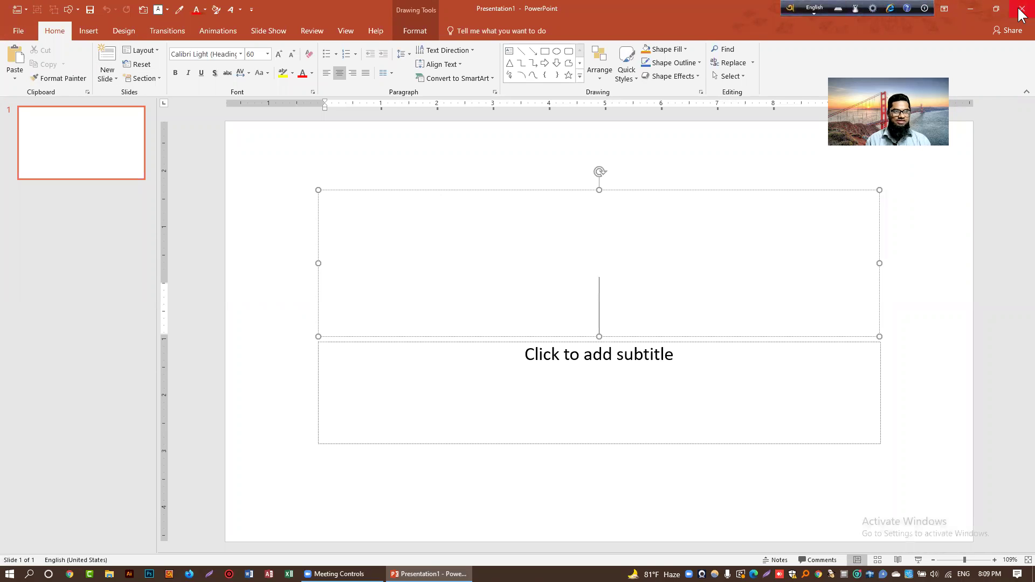
left_click(1021, 15)
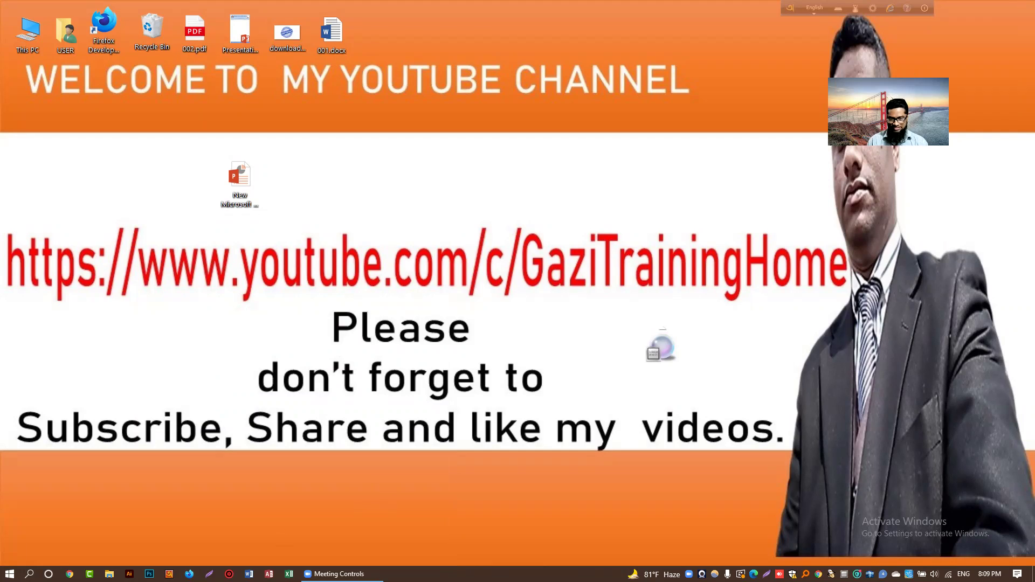
Pin PowerPoint to the taskbar from its entry in the Start menu app list.
left_click(10, 573)
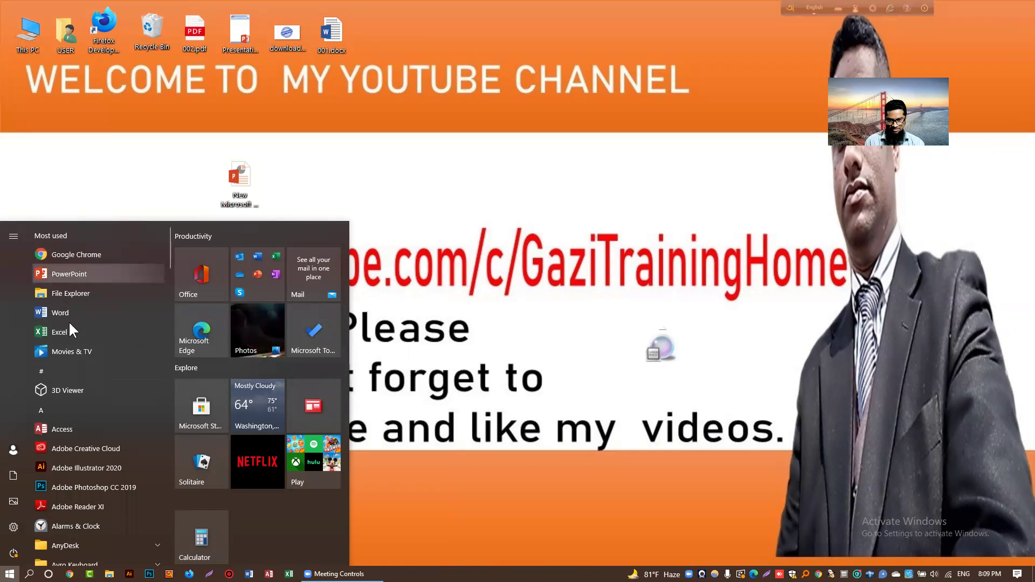
scroll(89, 509, "down", 5)
scroll(90, 515, "down", 5)
scroll(90, 515, "down", 5)
scroll(90, 515, "down", 5)
scroll(90, 515, "down", 5)
scroll(89, 509, "down", 2)
scroll(89, 509, "down", 3)
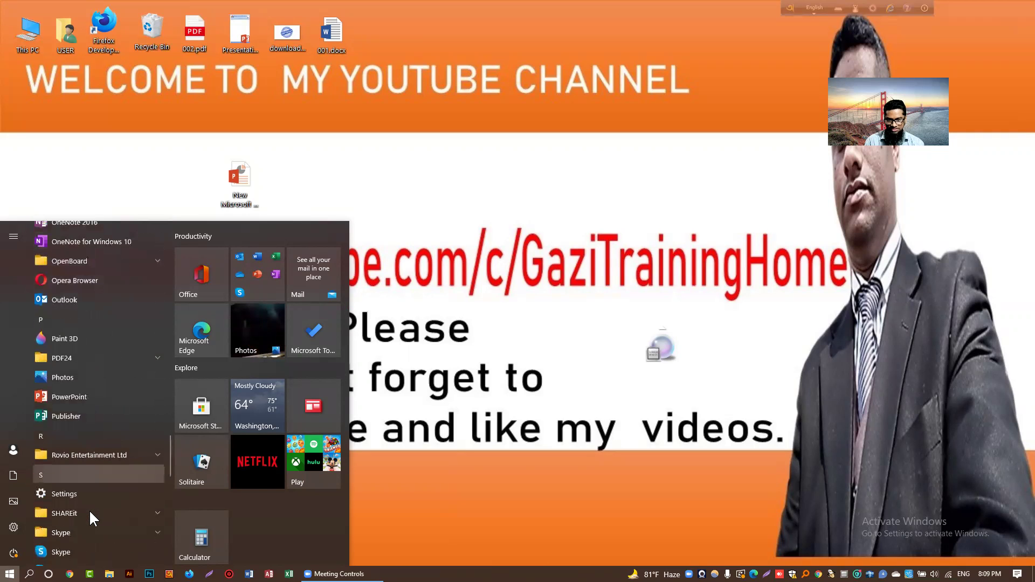
right_click(79, 396)
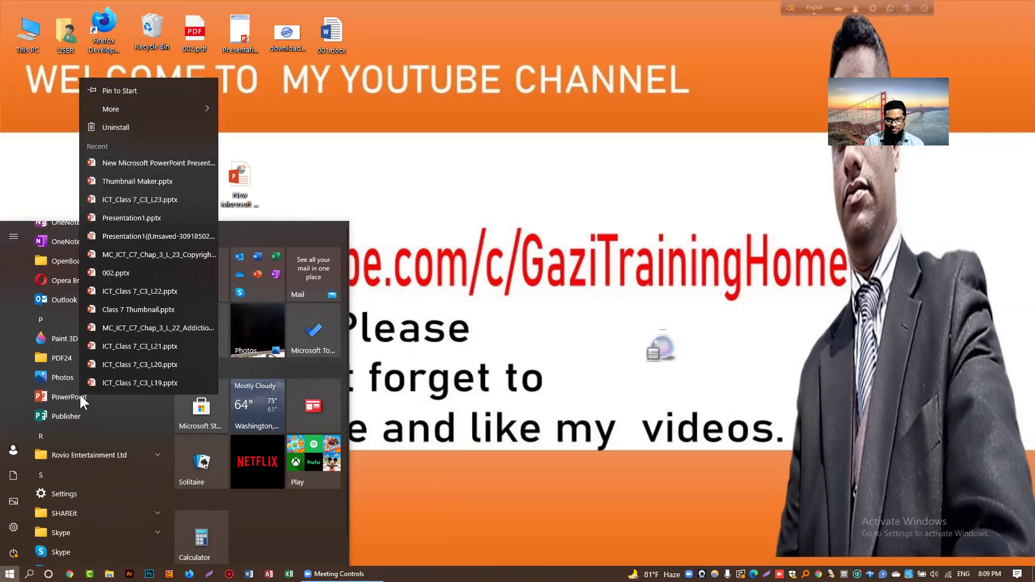
mouse_move(111, 109)
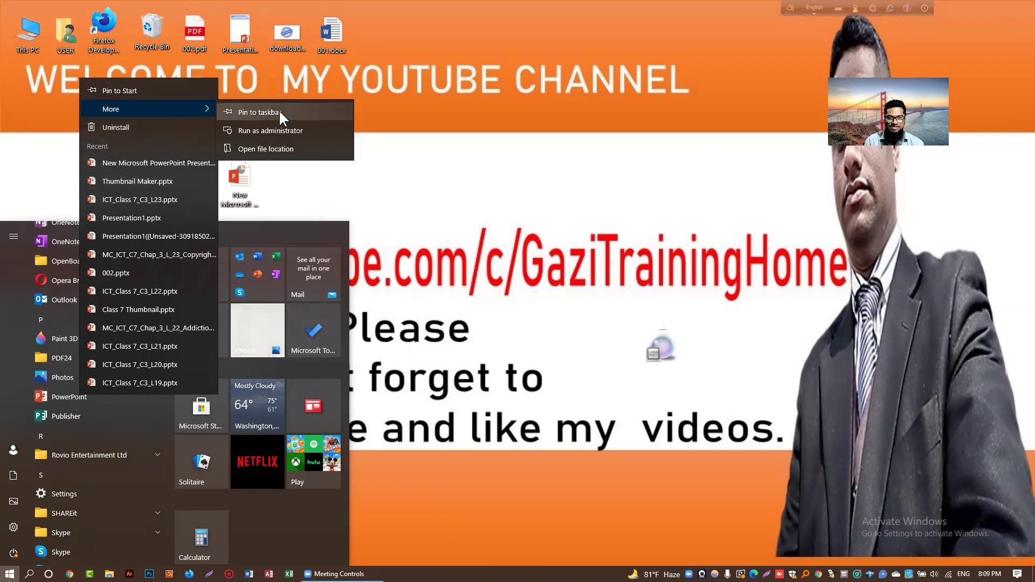
left_click(279, 111)
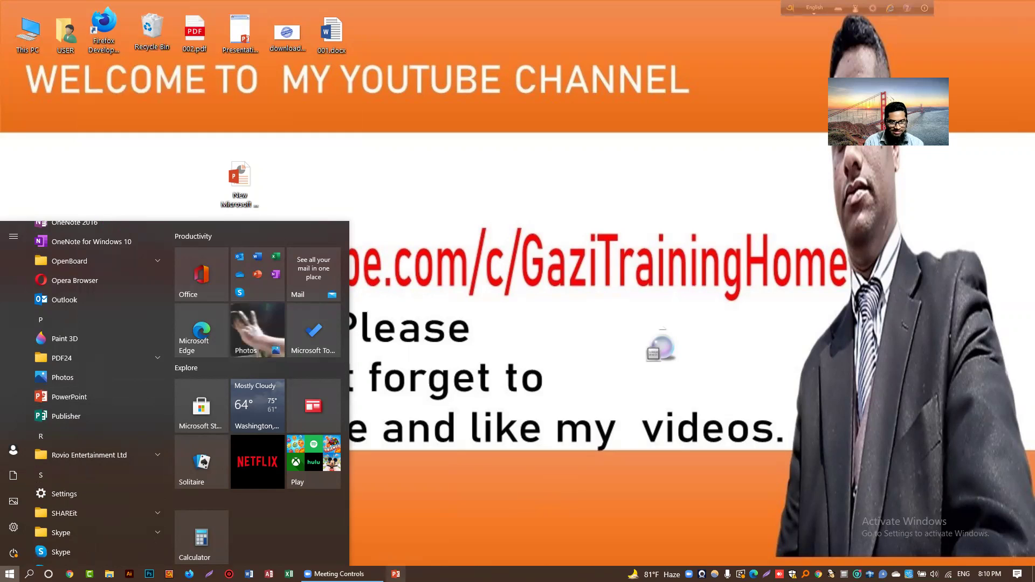
Launch PowerPoint from the pinned taskbar icon and create a Blank Presentation.
left_click(549, 530)
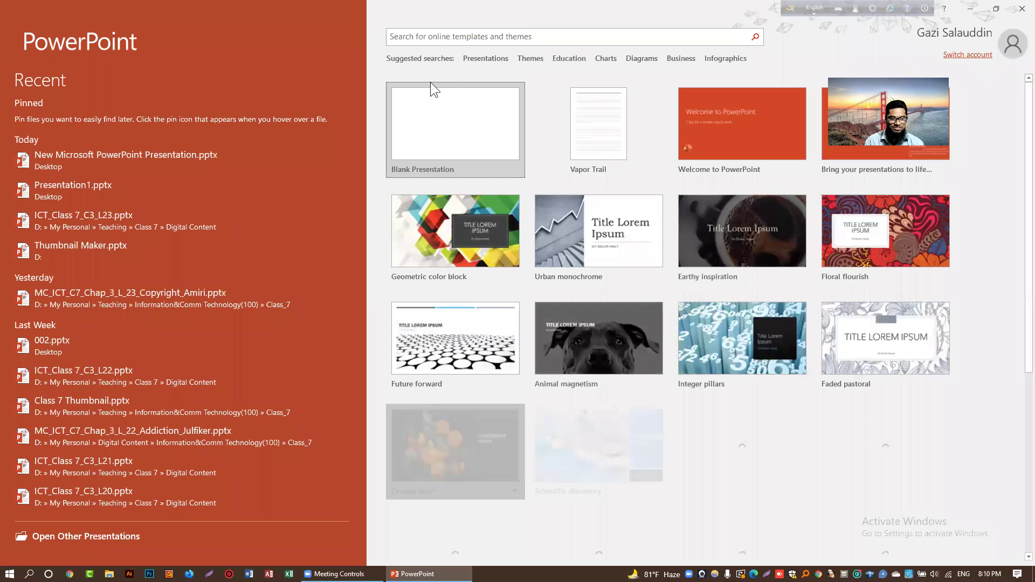
left_click(444, 157)
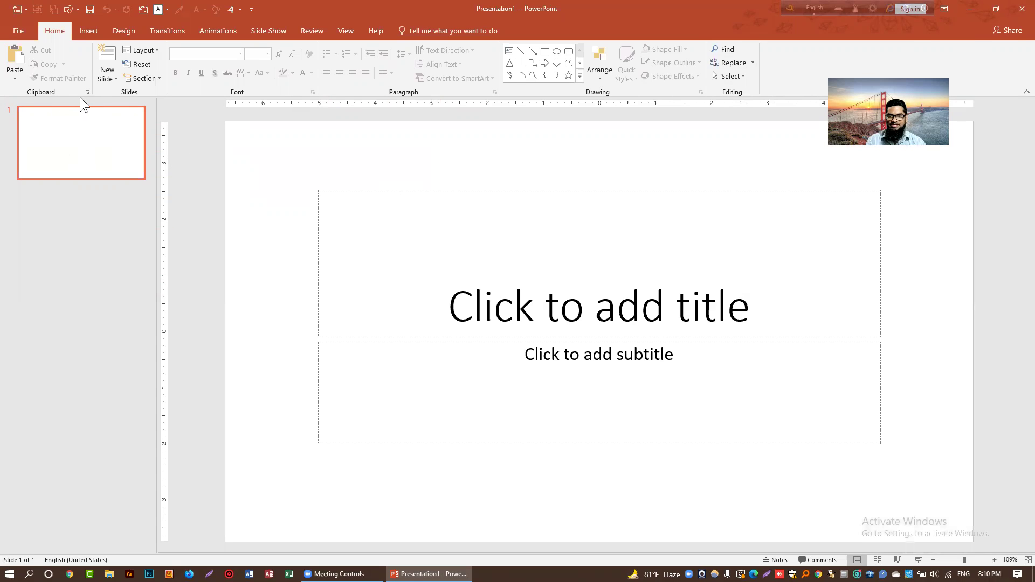
left_click(19, 31)
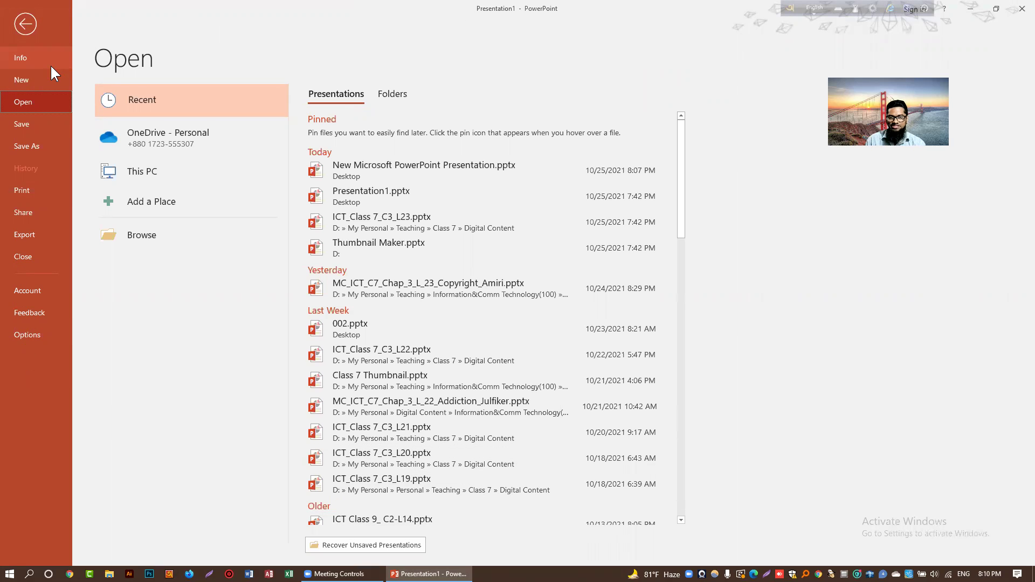
left_click(28, 83)
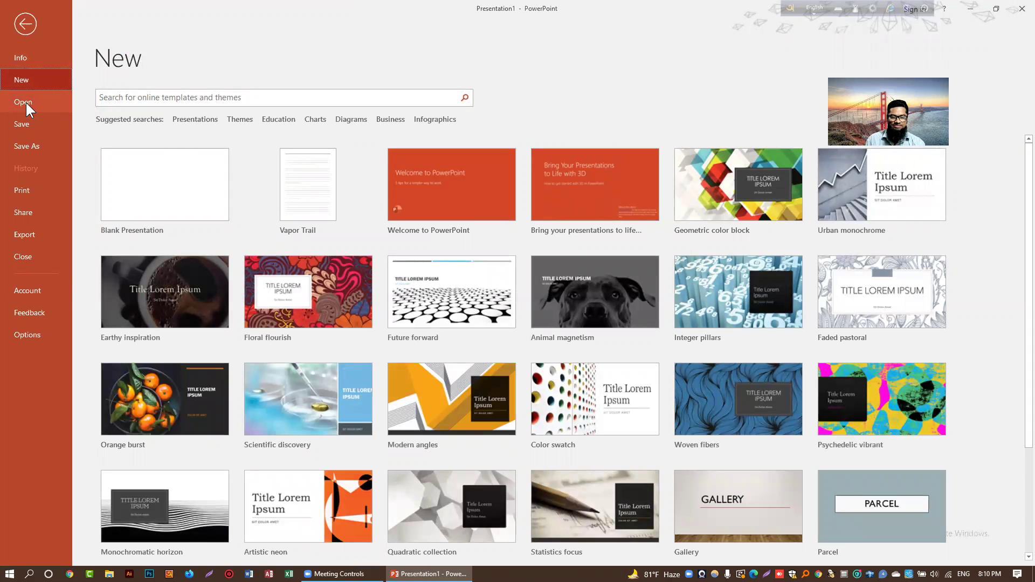
left_click(26, 103)
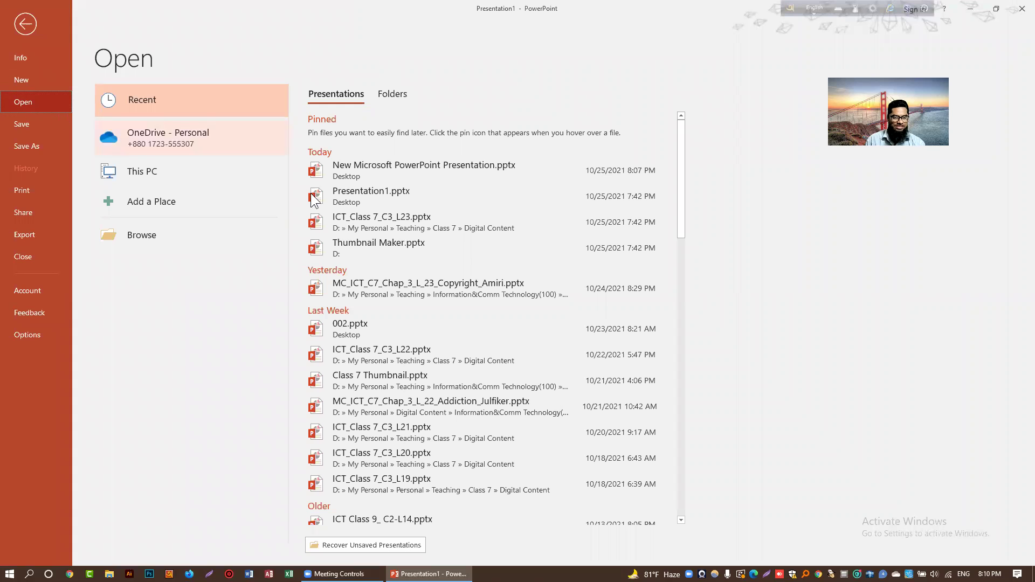
scroll(380, 386, "down", 5)
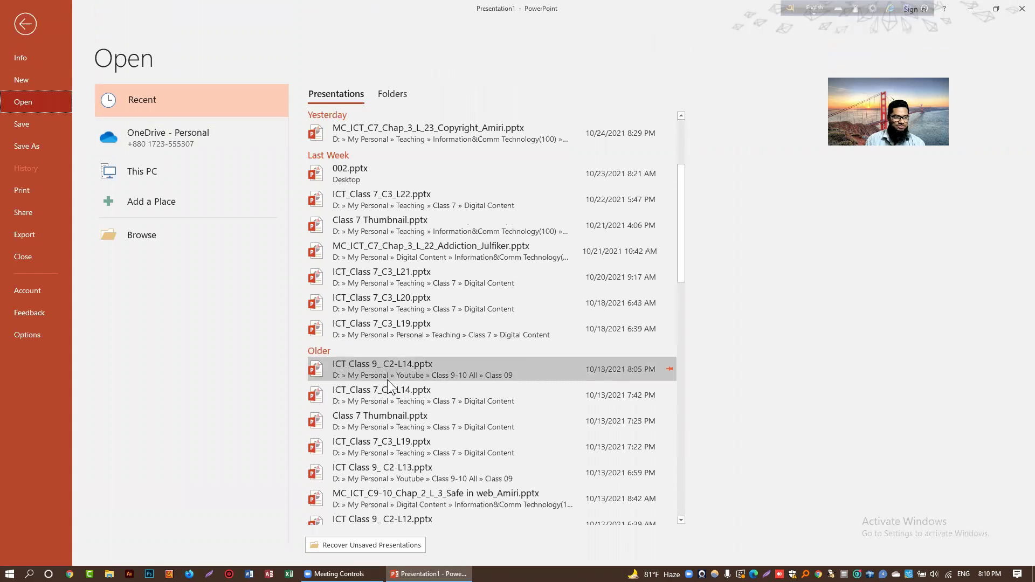
scroll(380, 386, "up", 4)
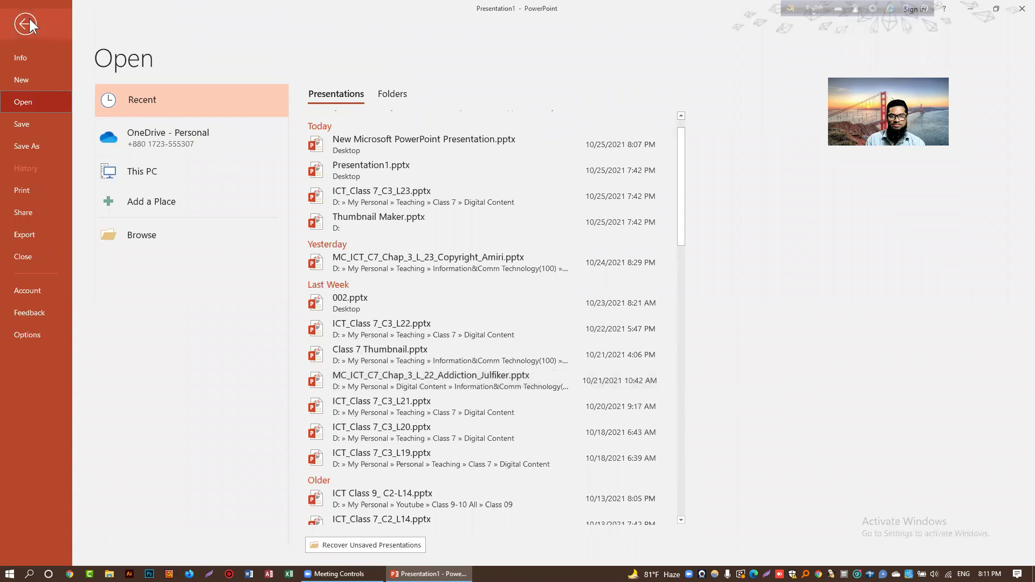
key("Escape")
Exit PowerPoint to return to the desktop.
left_click(1021, 9)
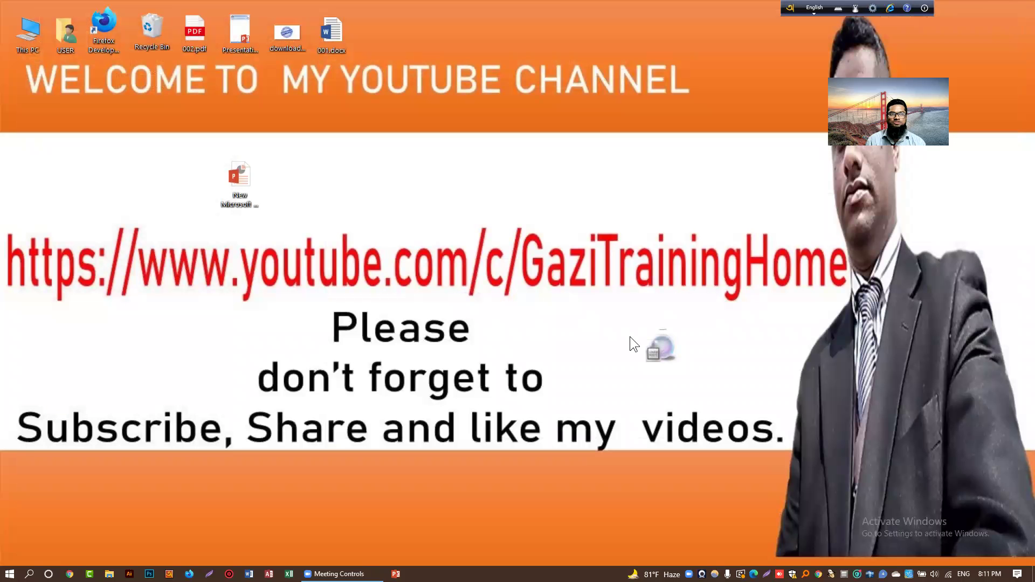